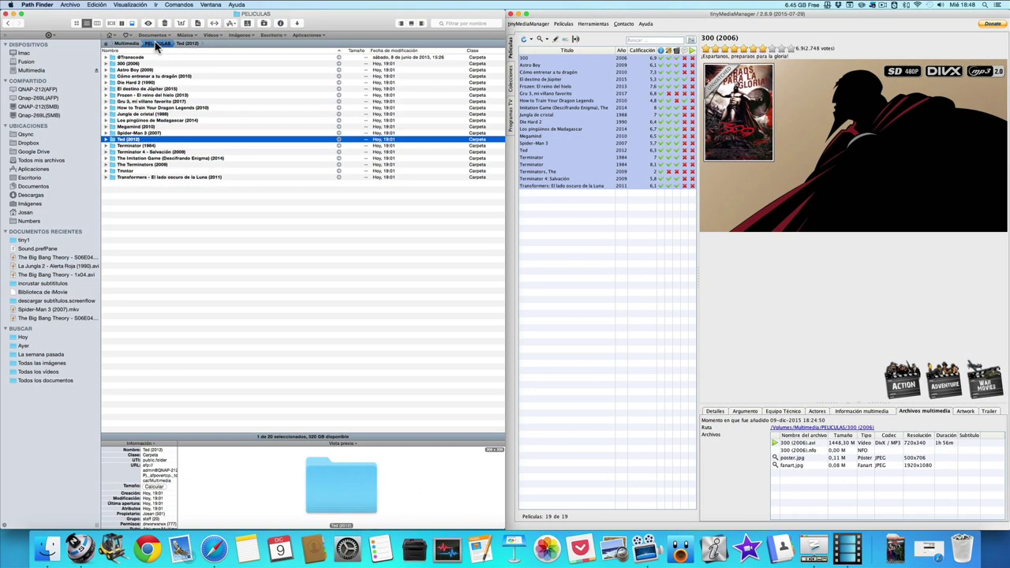
Step: Open the BIG BANG THEORY folder inside SERIES on the Multimedia volume and examine how its episode files are named
left_click(39, 71)
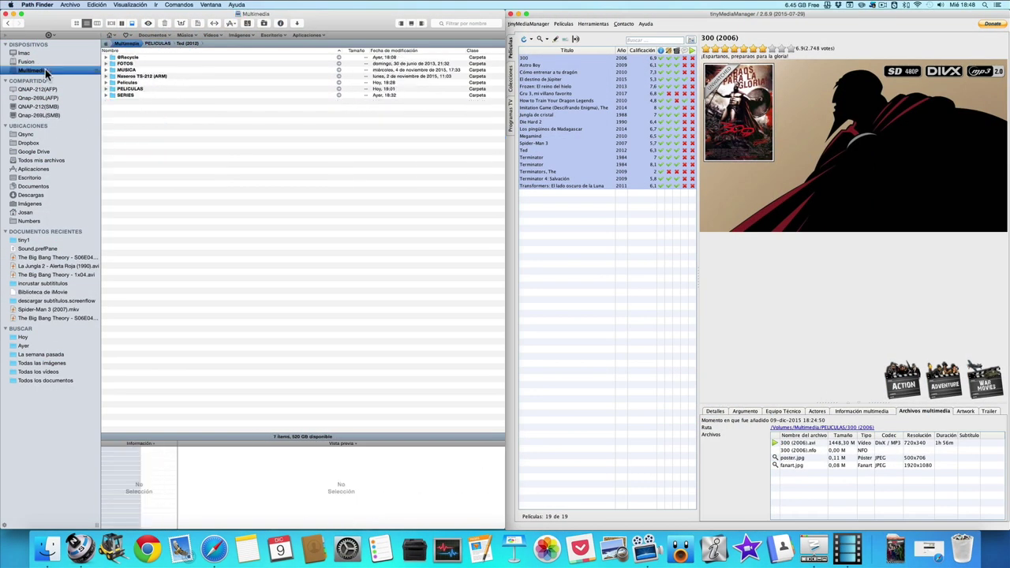
double_click(125, 94)
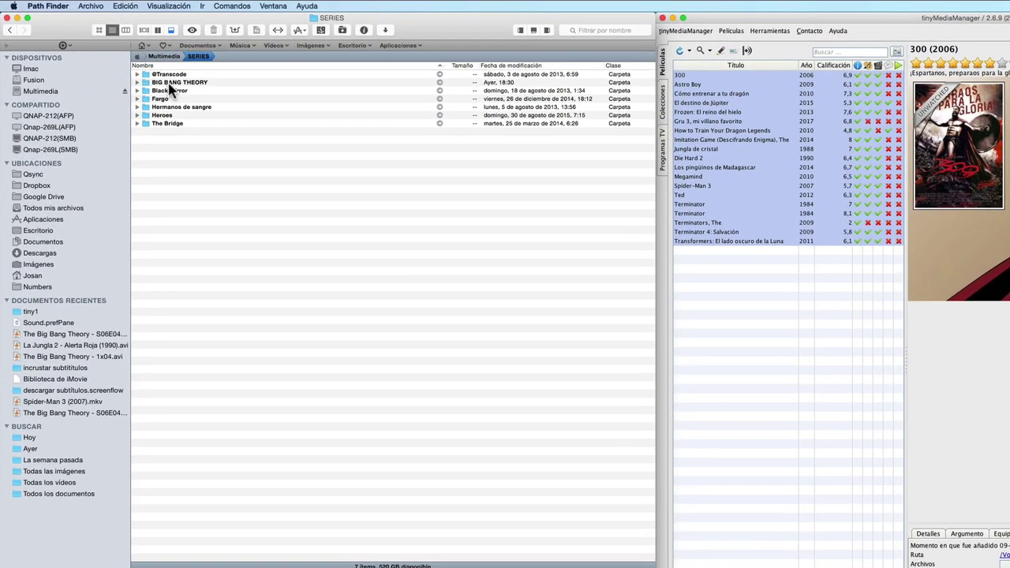
double_click(169, 82)
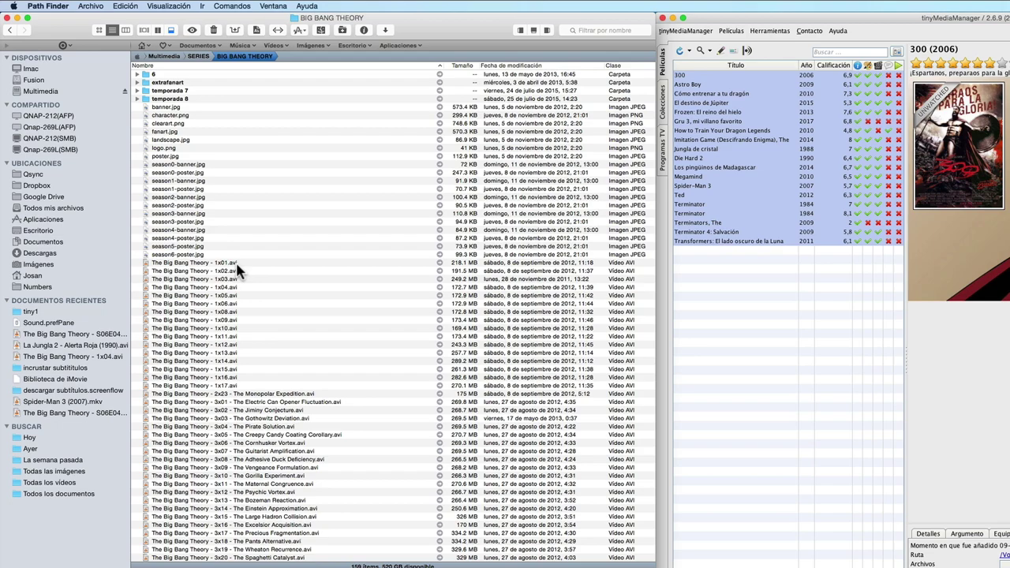
scroll(255, 318, "down", 10)
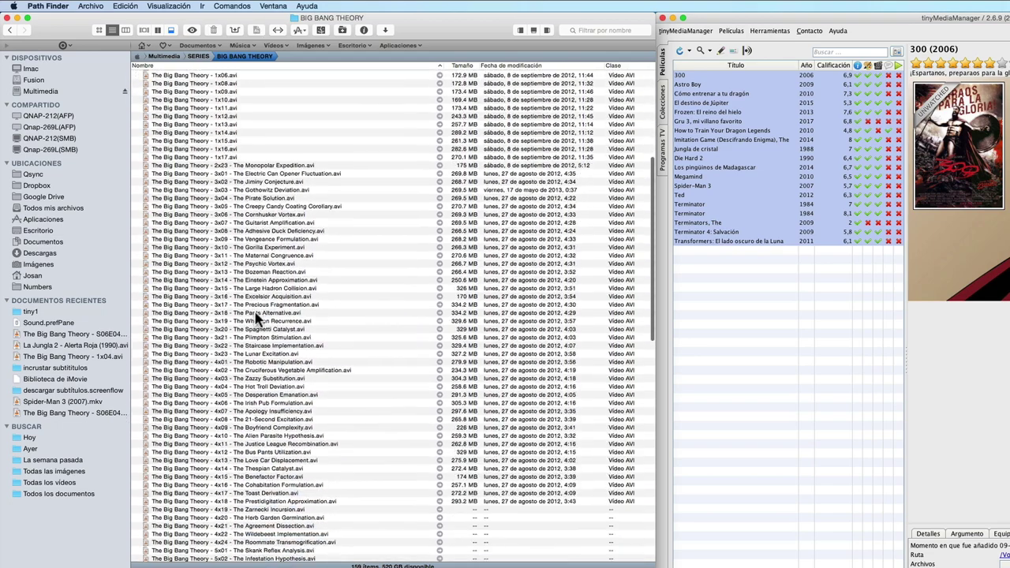
scroll(255, 318, "down", 8)
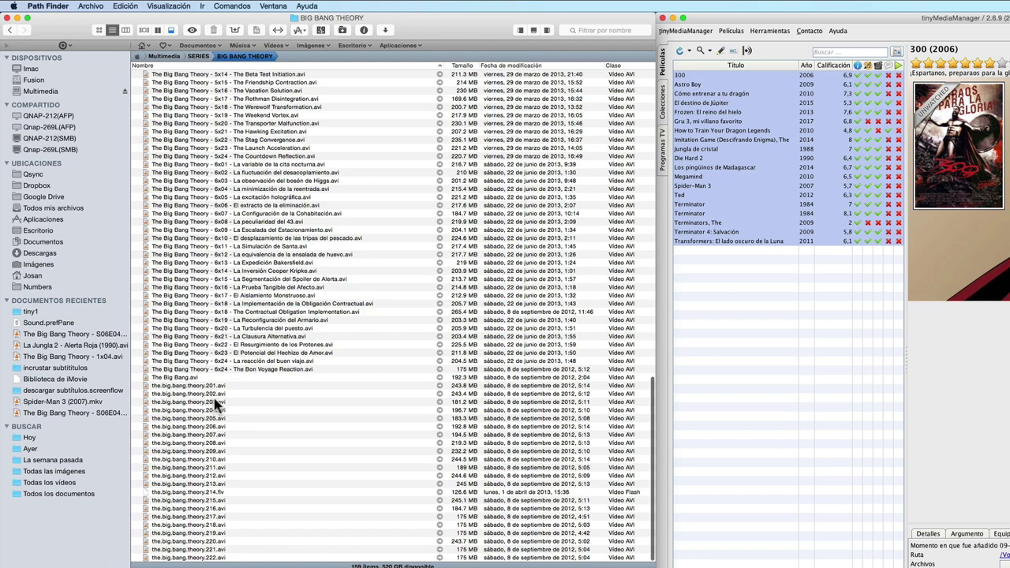
scroll(237, 347, "up", 5)
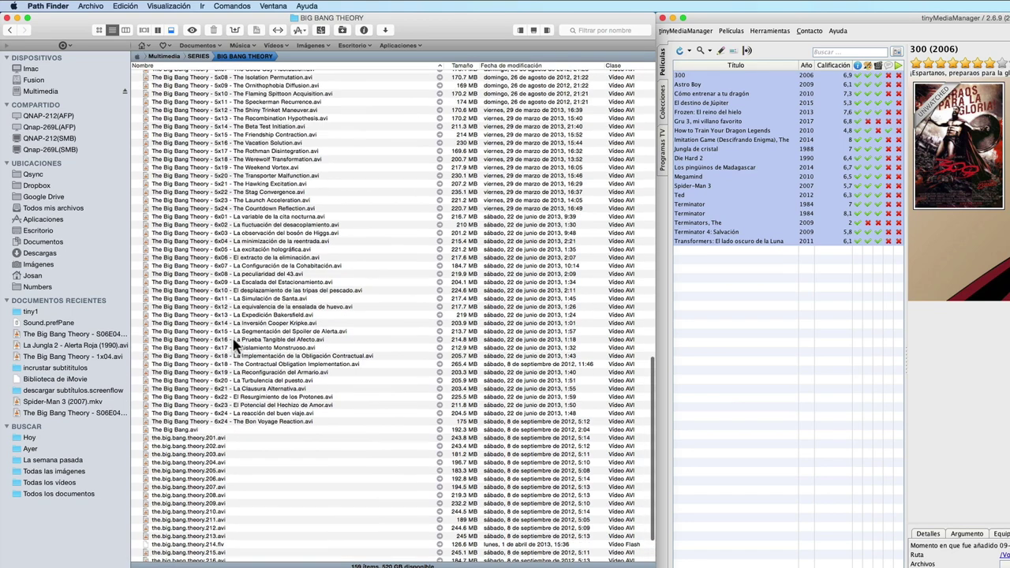
scroll(226, 294, "up", 10)
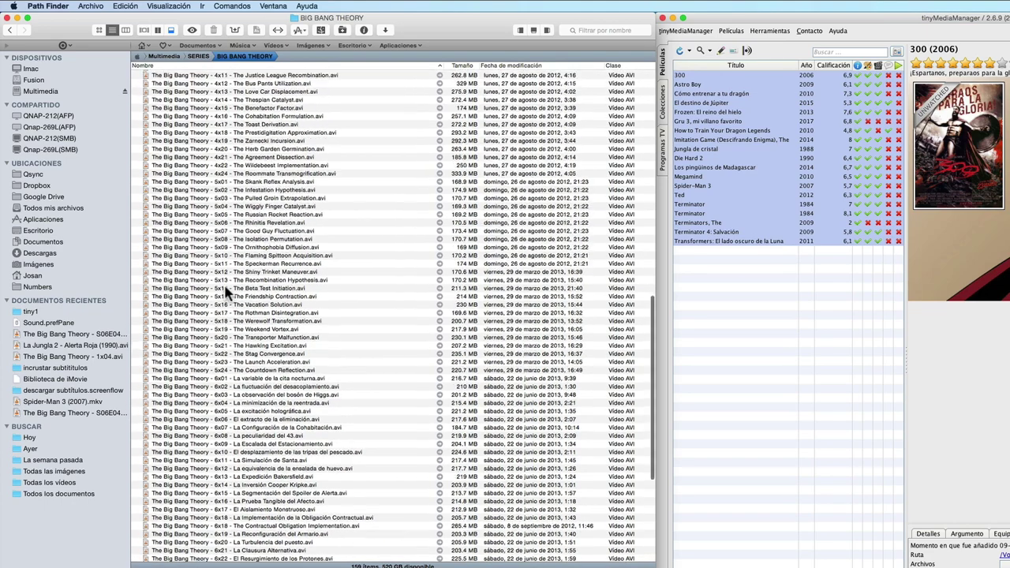
scroll(226, 294, "up", 7)
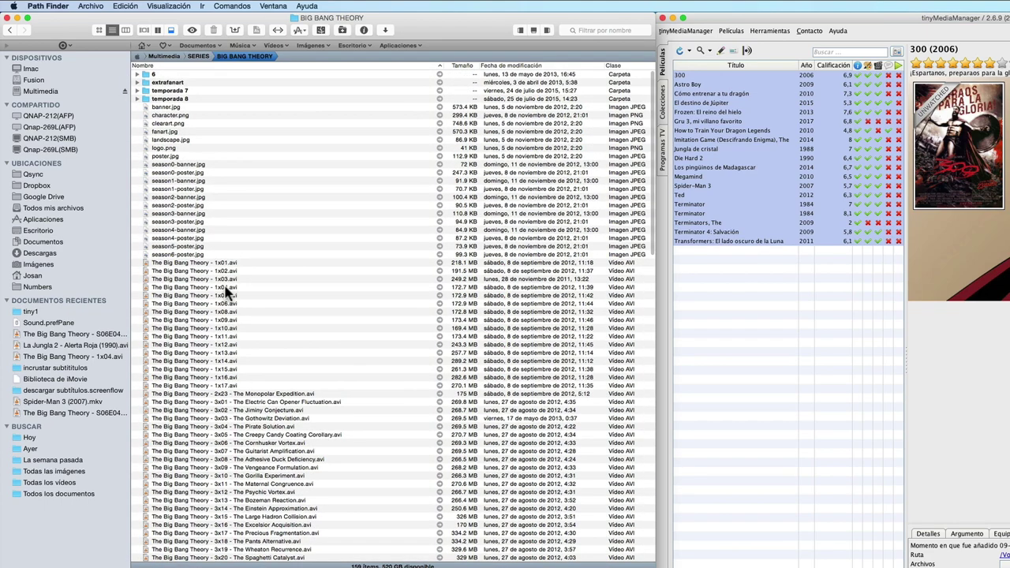
Step: Check the episode file names in the temporada 7 folder and return to the SERIES folder
double_click(183, 91)
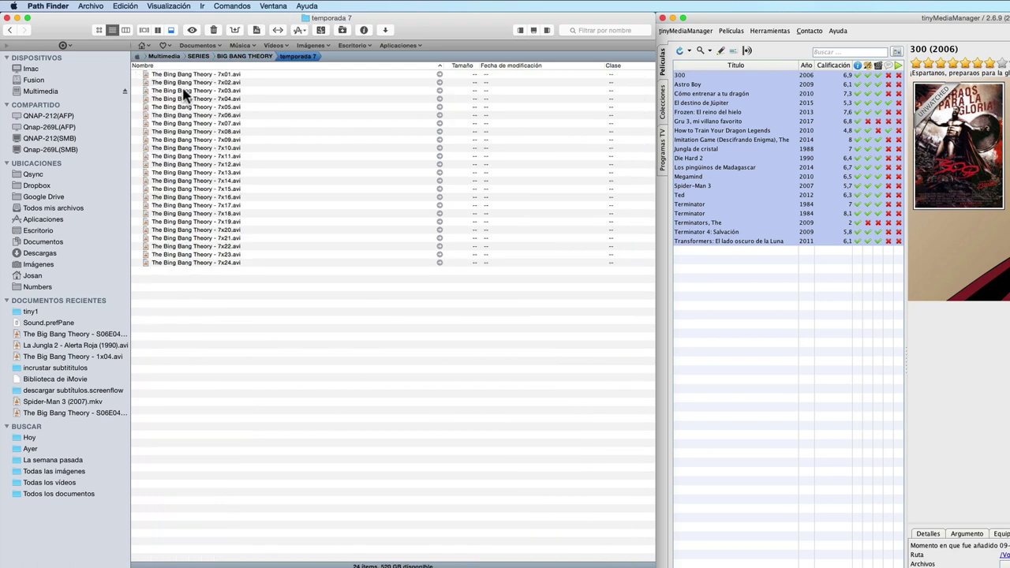
left_click(247, 57)
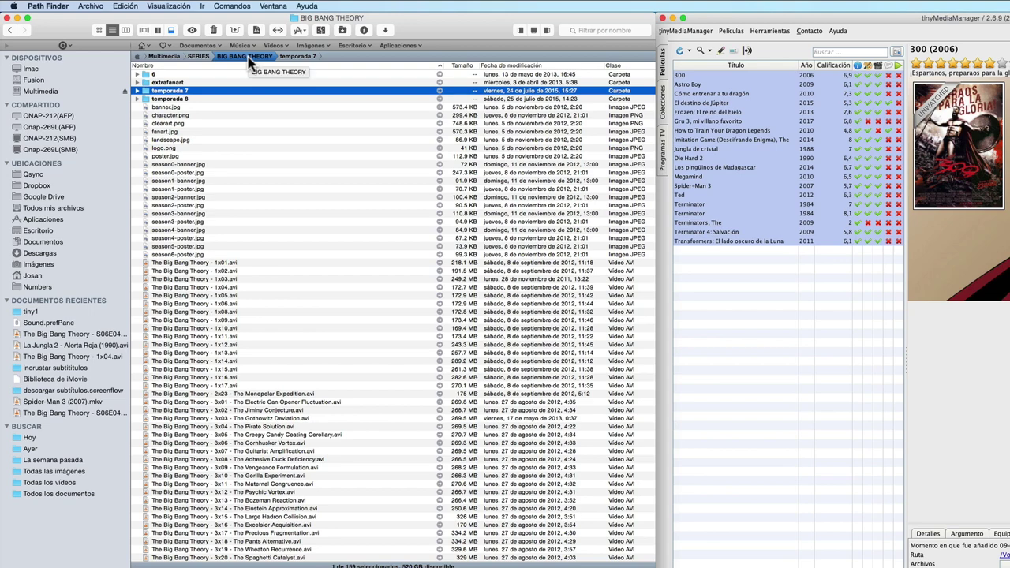
left_click(202, 58)
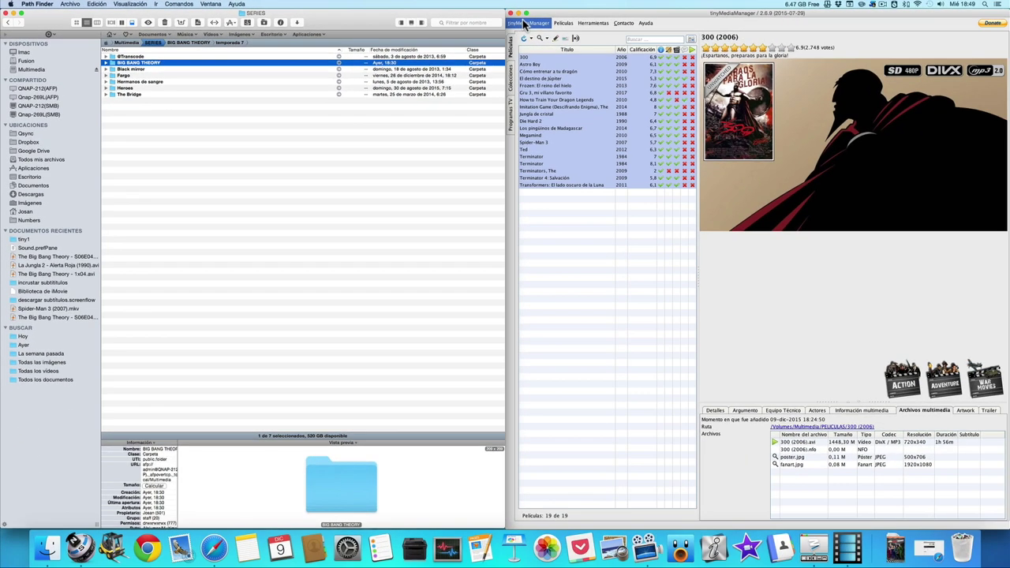
Step: In tinyMediaManager's TV show settings, add the SERIES folder on the Multimedia volume as a data source
left_click(686, 31)
left_click(524, 41)
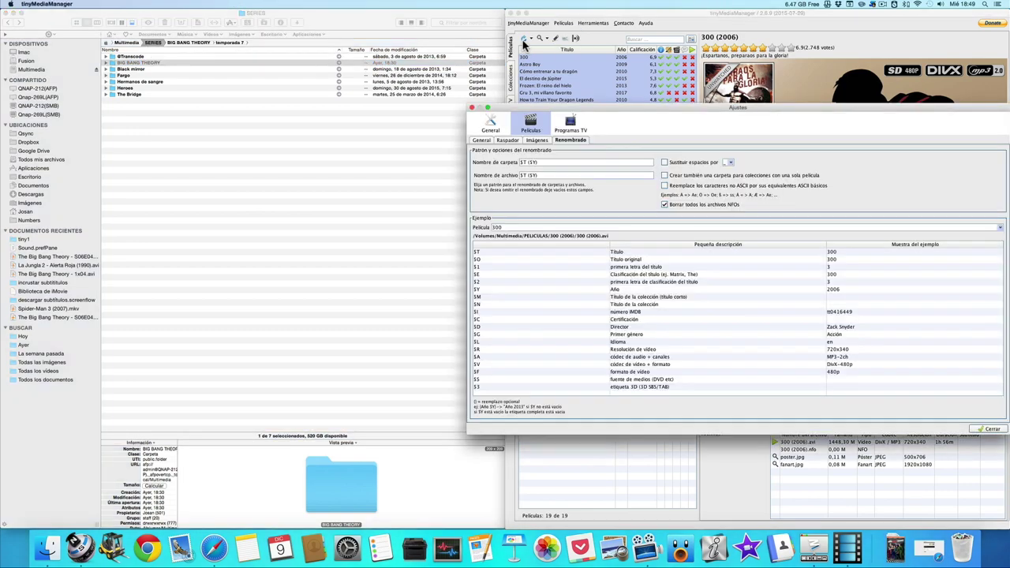
left_click(574, 126)
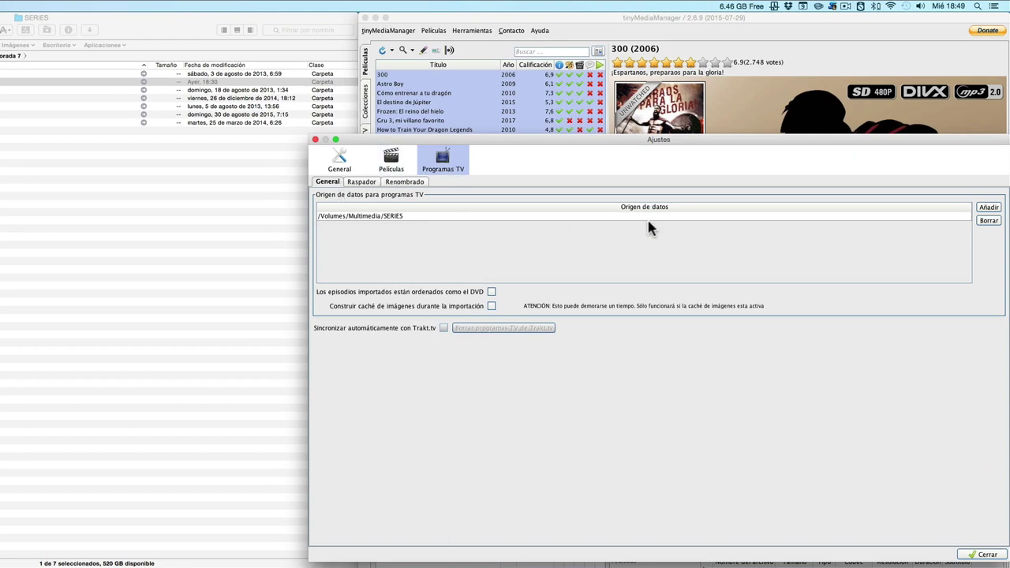
left_click(988, 209)
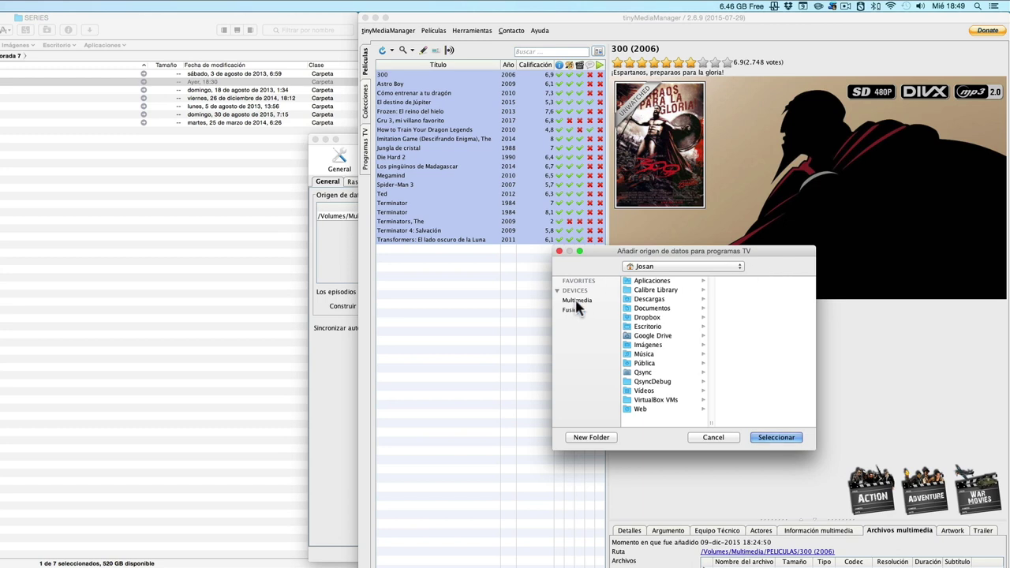
left_click(577, 301)
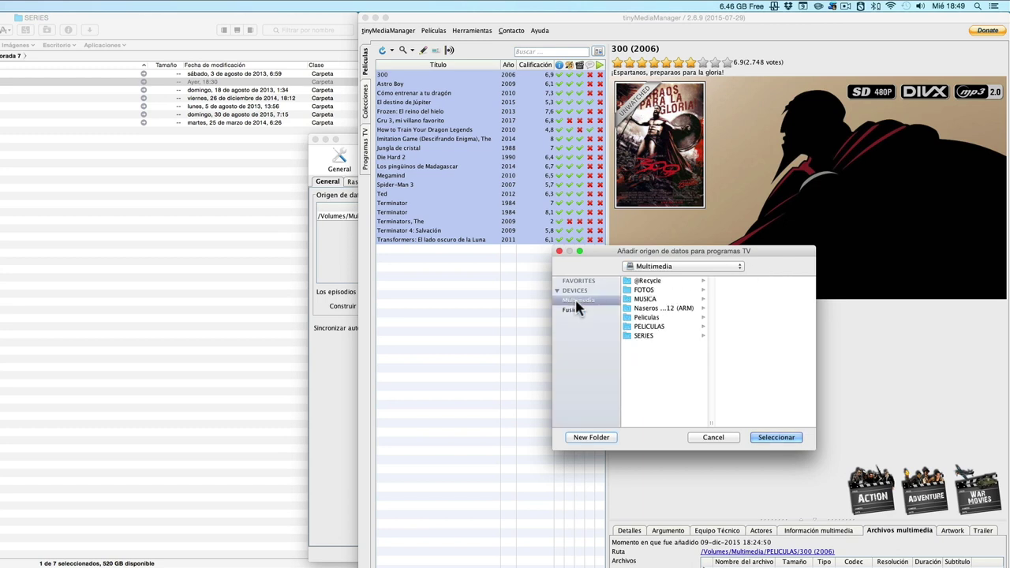
left_click(642, 335)
left_click(776, 437)
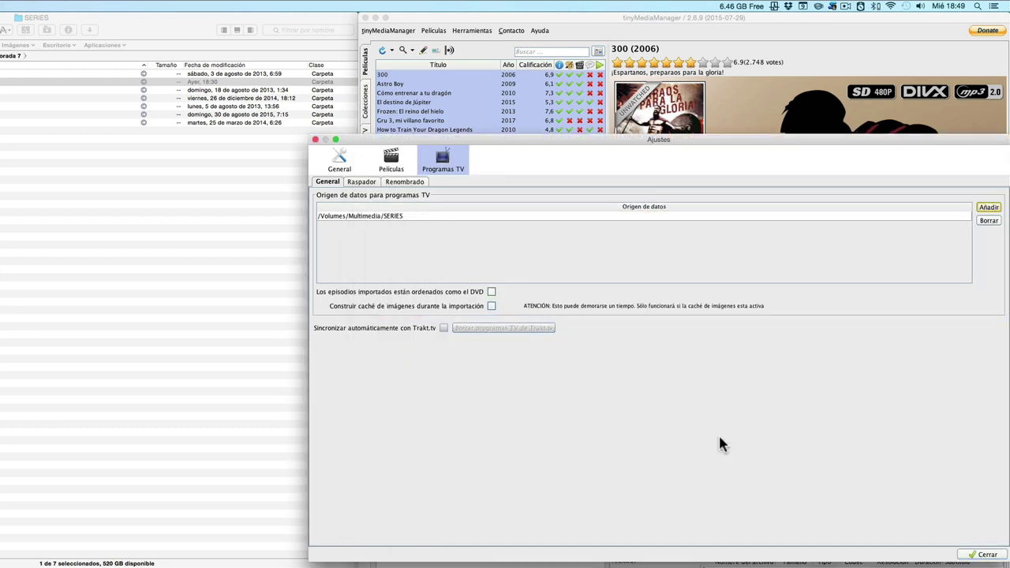
Step: Review the TV show scraper defaults and the folder and episode renaming patterns, and close the settings
left_click(371, 182)
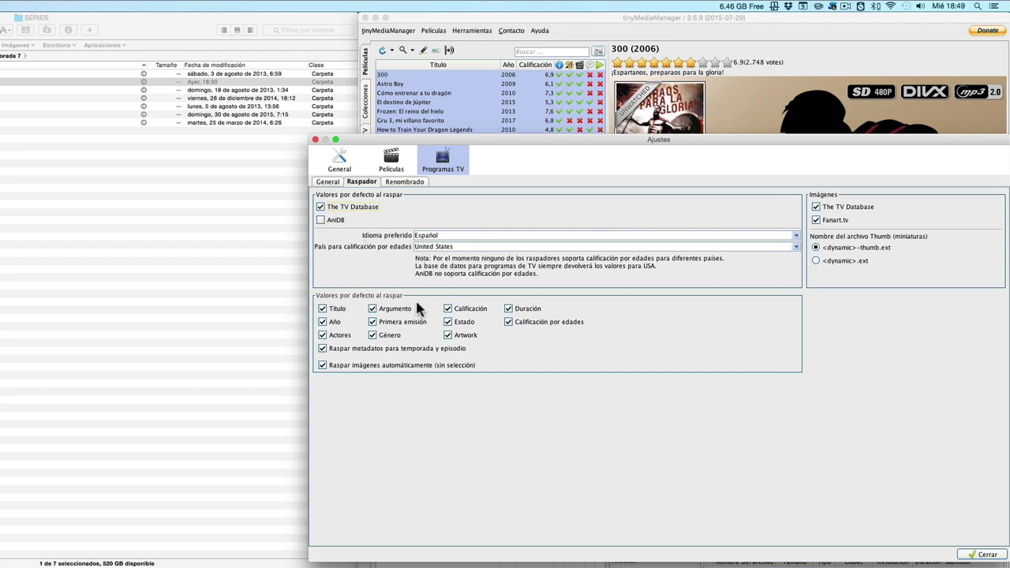
left_click(414, 187)
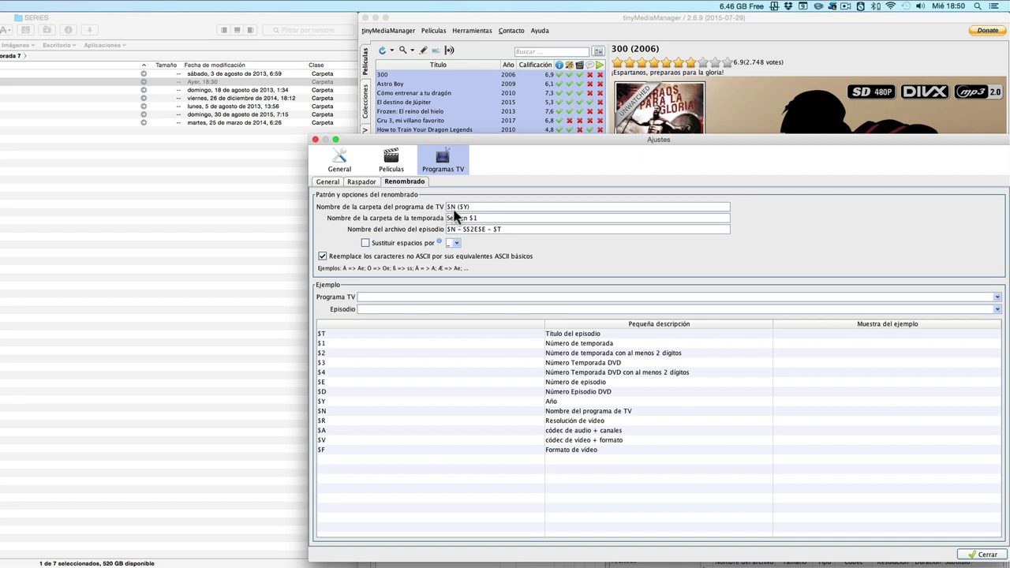
key("BackSpace")
key("BackSpace")
key("BackSpace")
left_click(984, 555)
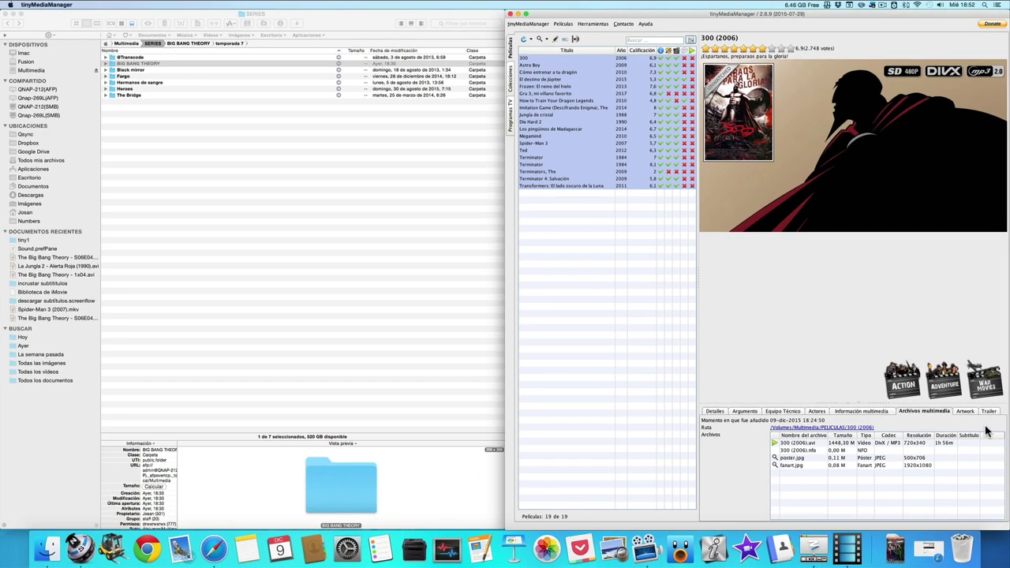
Step: Show the TV show library and update its data sources to load the series
left_click(511, 119)
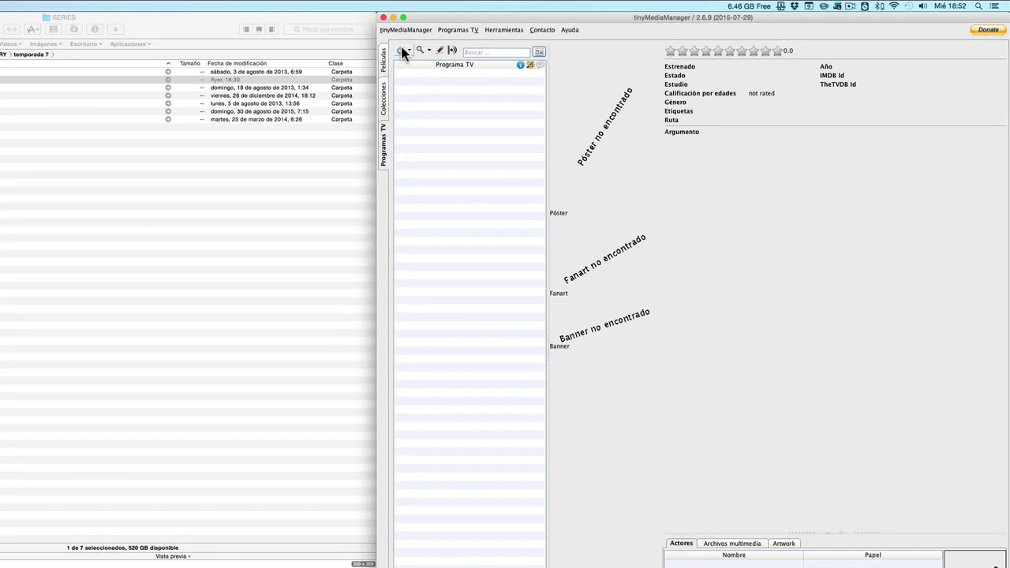
left_click(524, 40)
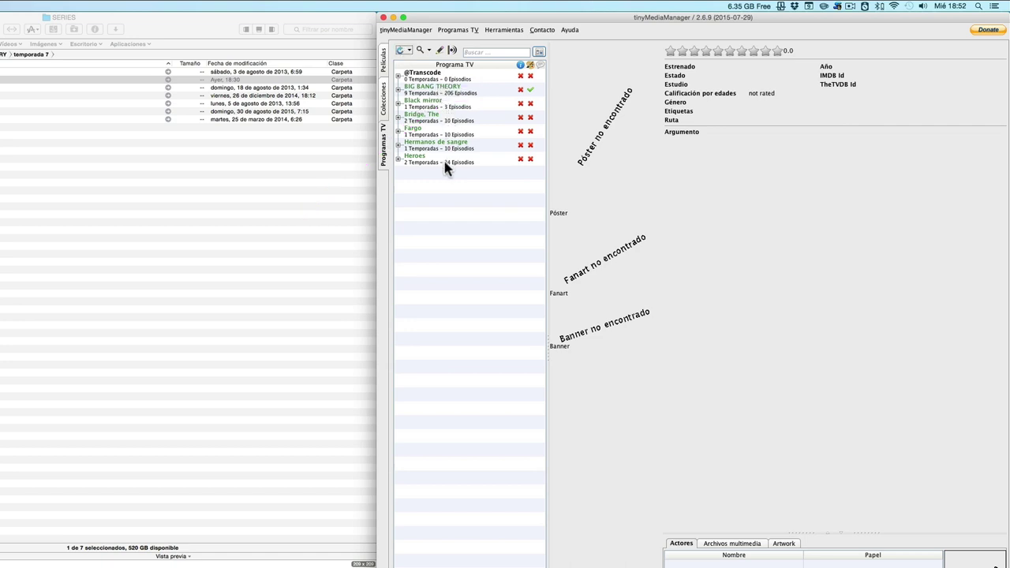
Step: Search and scrape all shows from BIG BANG THEORY to Heroes, forcing the best match, with The TV Database as the metadata scraper
left_click(426, 89)
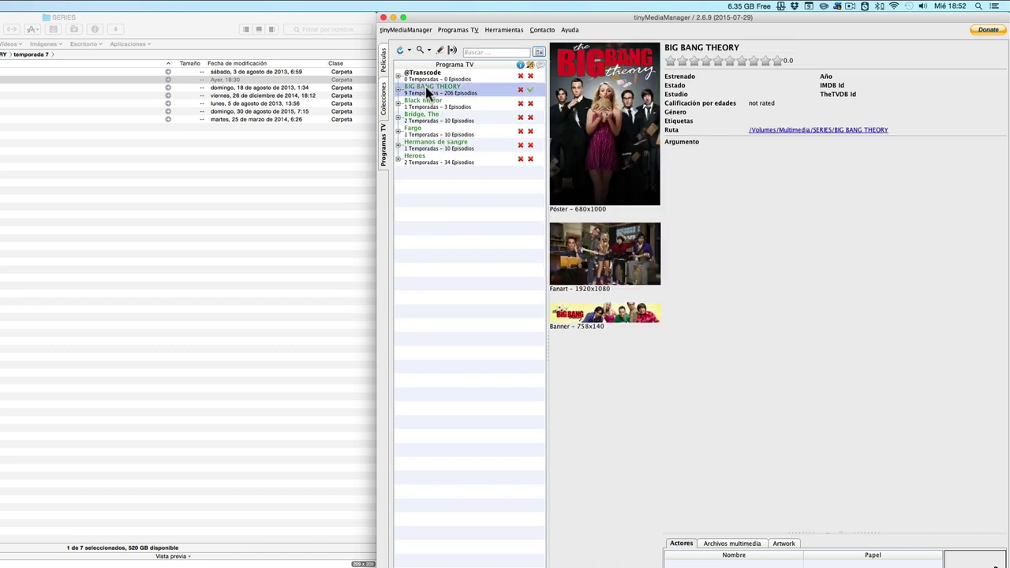
left_click(425, 157, "shift")
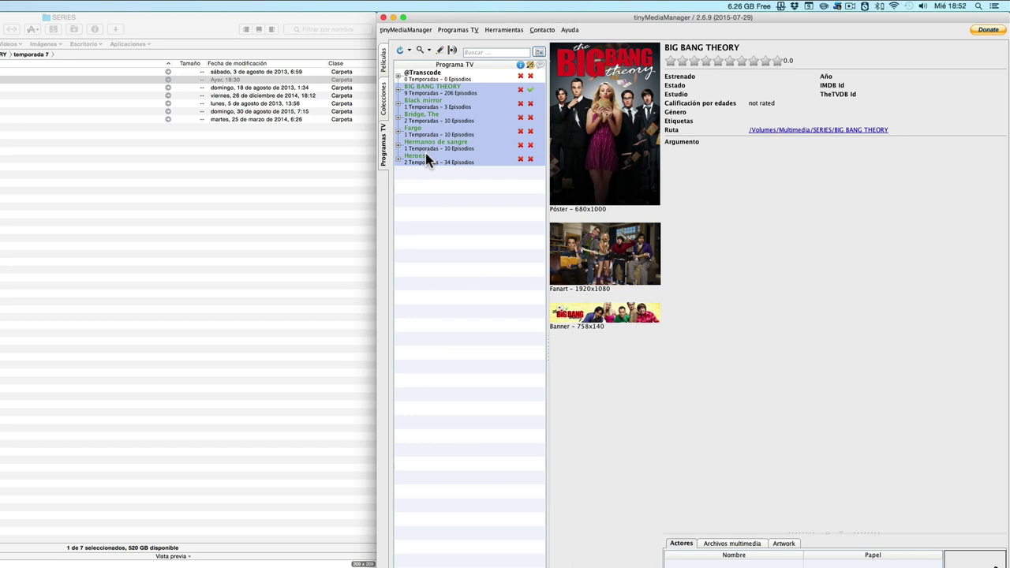
right_click(424, 91)
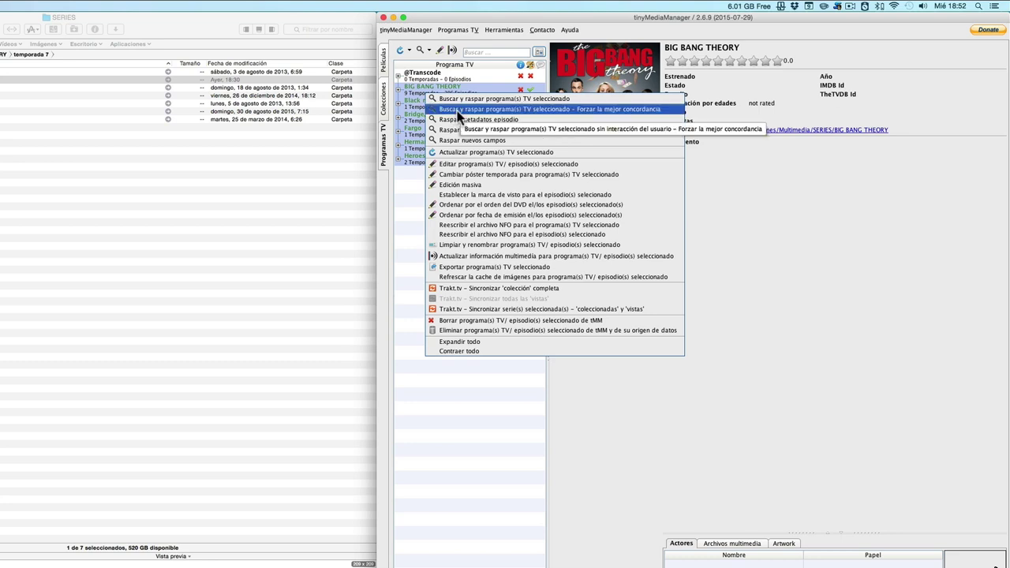
left_click(458, 111)
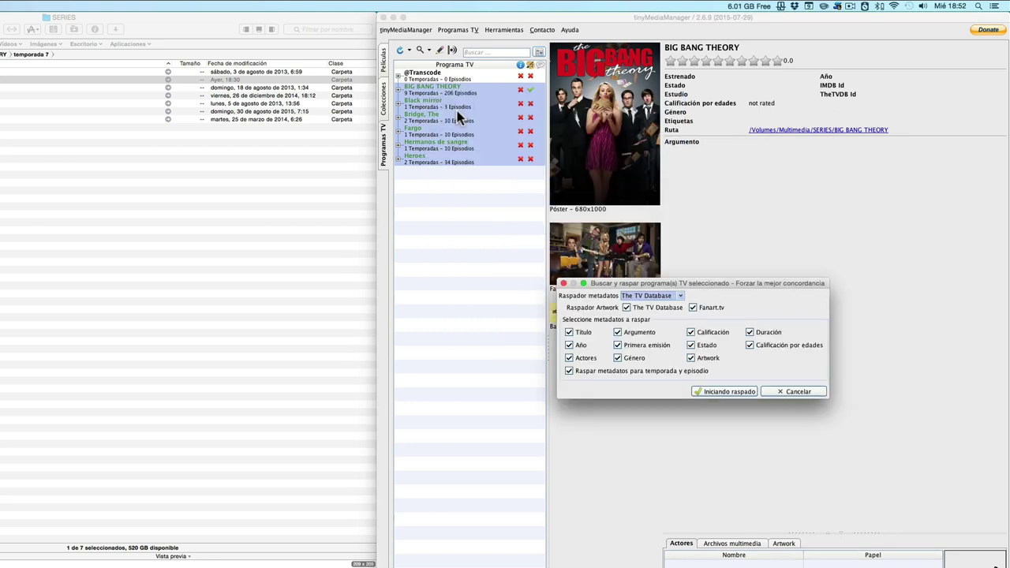
left_click(681, 297)
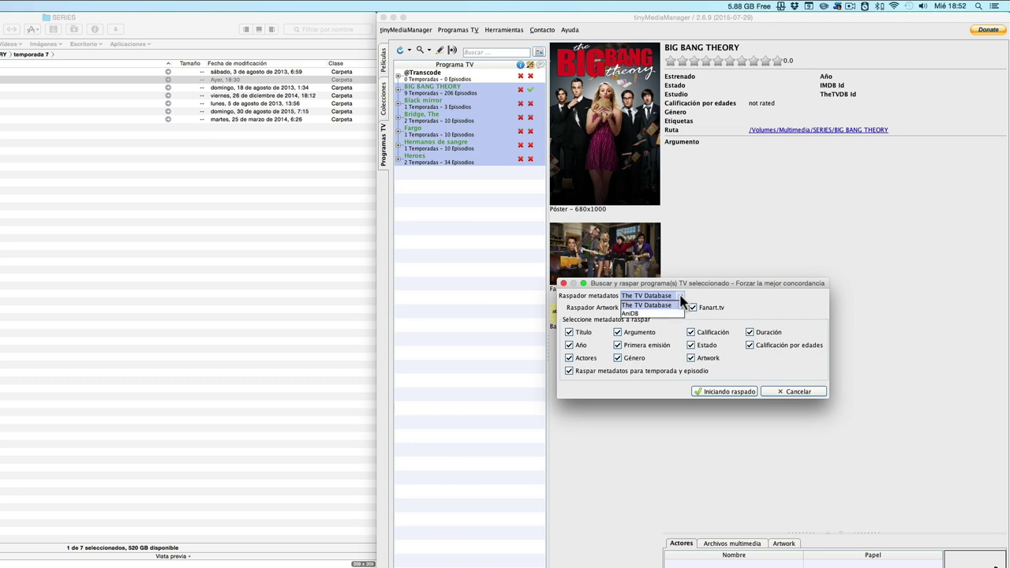
left_click(681, 300)
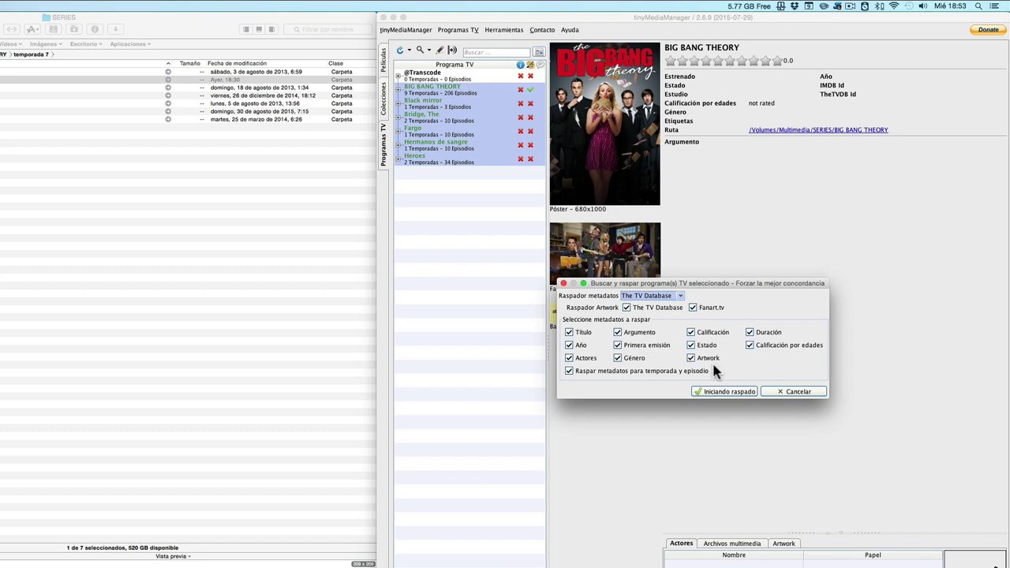
left_click(726, 390)
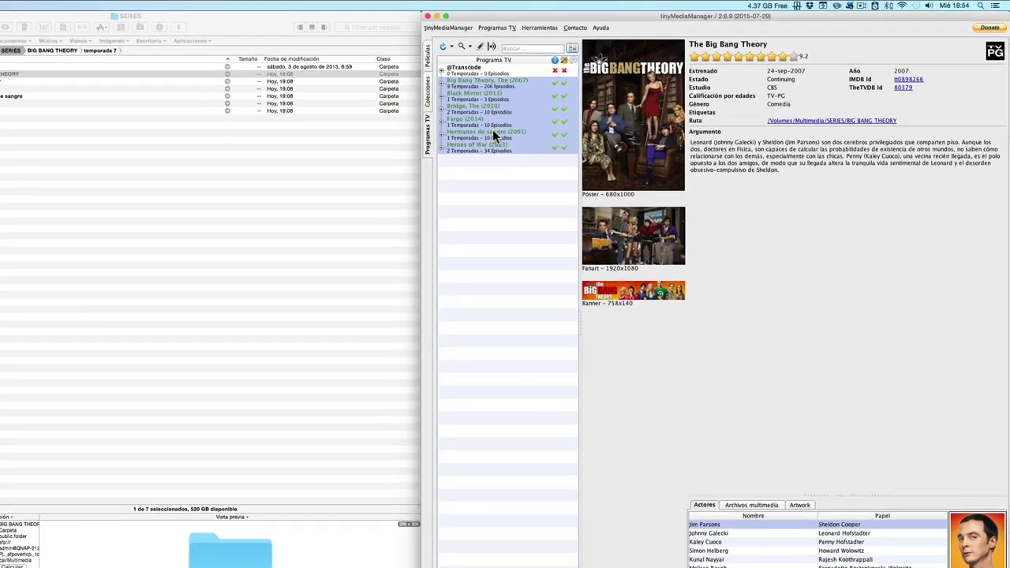
Step: Clean up and rename the files and folders of the selected TV shows and episodes
right_click(567, 116)
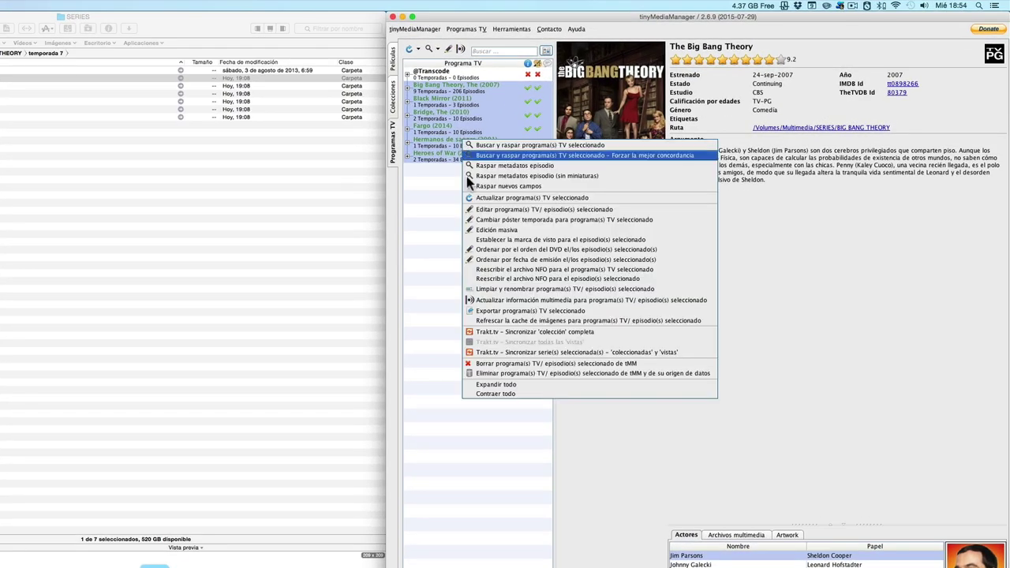
left_click(509, 289)
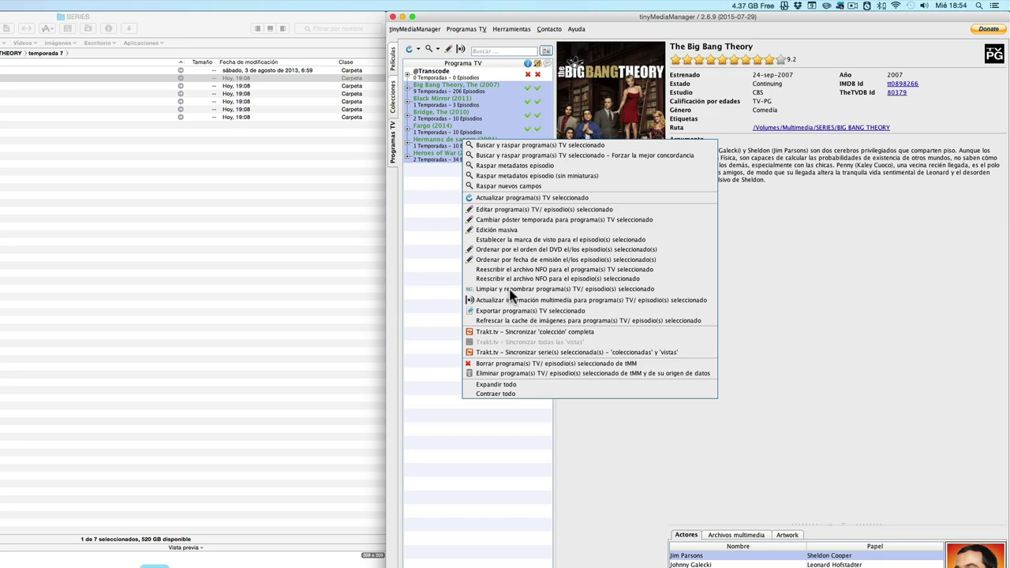
left_click(509, 289)
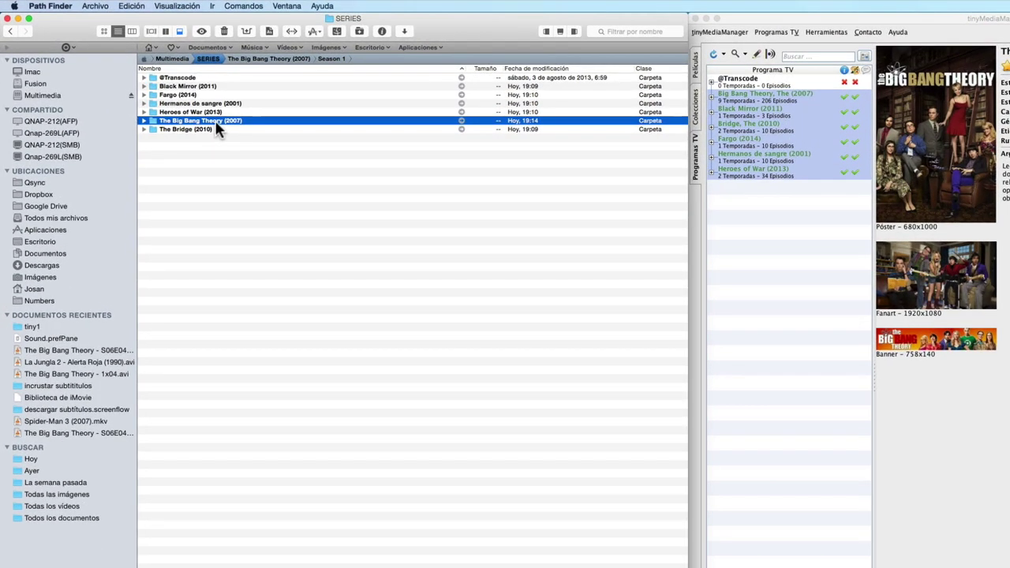
Step: In Path Finder, examine The Big Bang Theory (2007) folder and the renamed episode files in Season 2 and Season 3
double_click(215, 123)
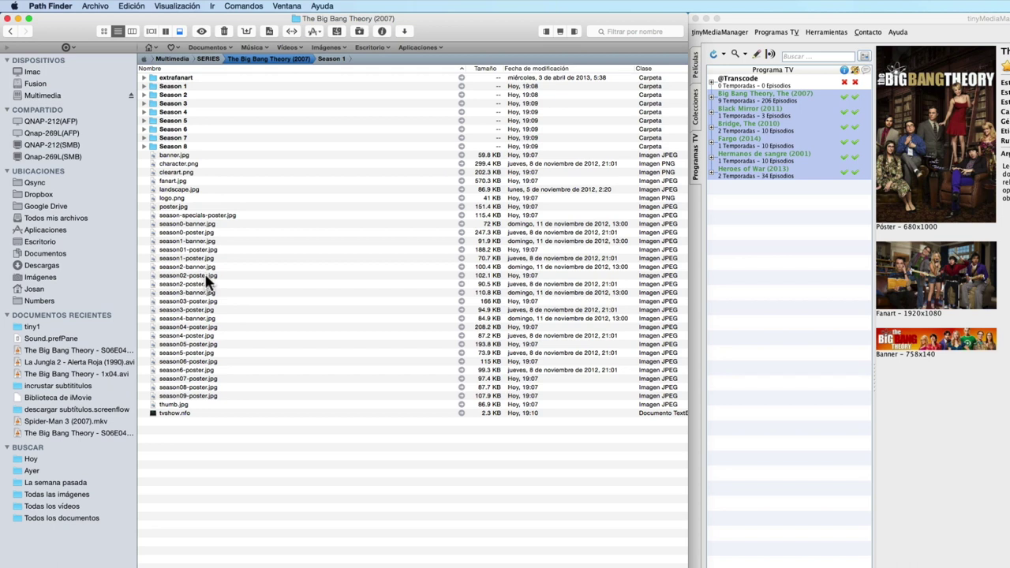
double_click(192, 95)
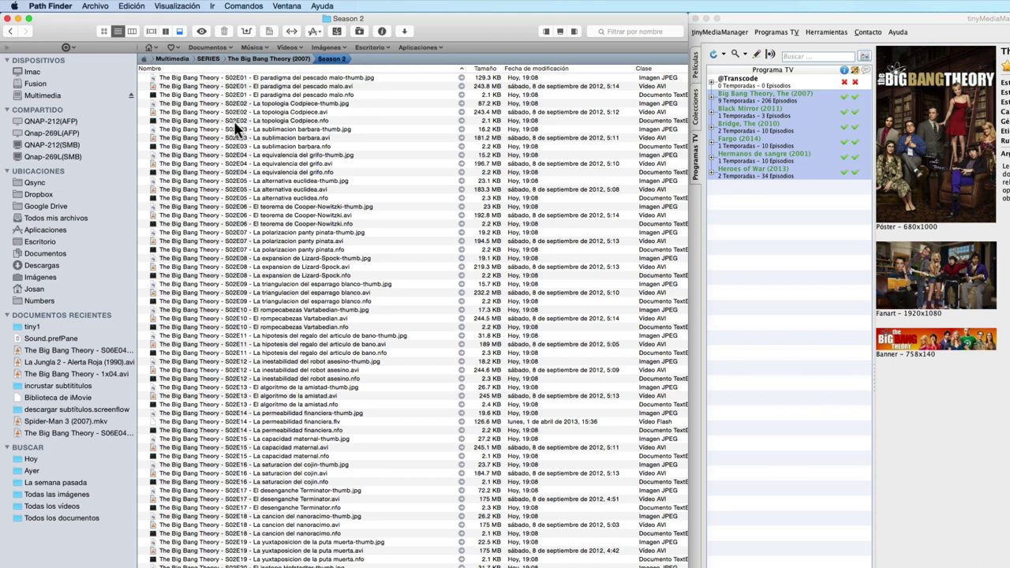
left_click(290, 59)
double_click(198, 102)
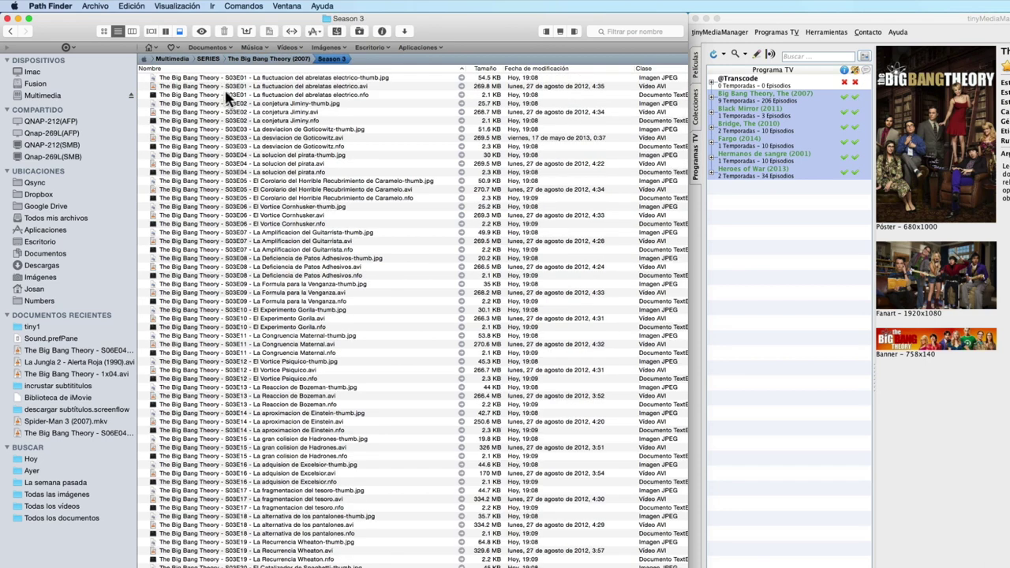
left_click(251, 59)
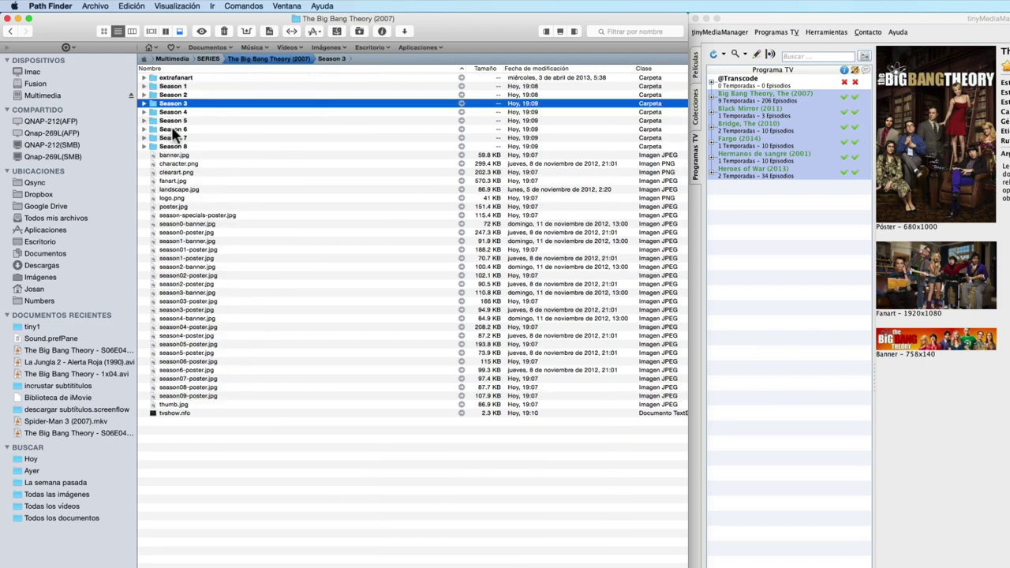
Step: Examine the renamed episode files in Season 4 of The Big Bang Theory (2007) and Season 1 of Hermanos de sangre (2001)
double_click(176, 113)
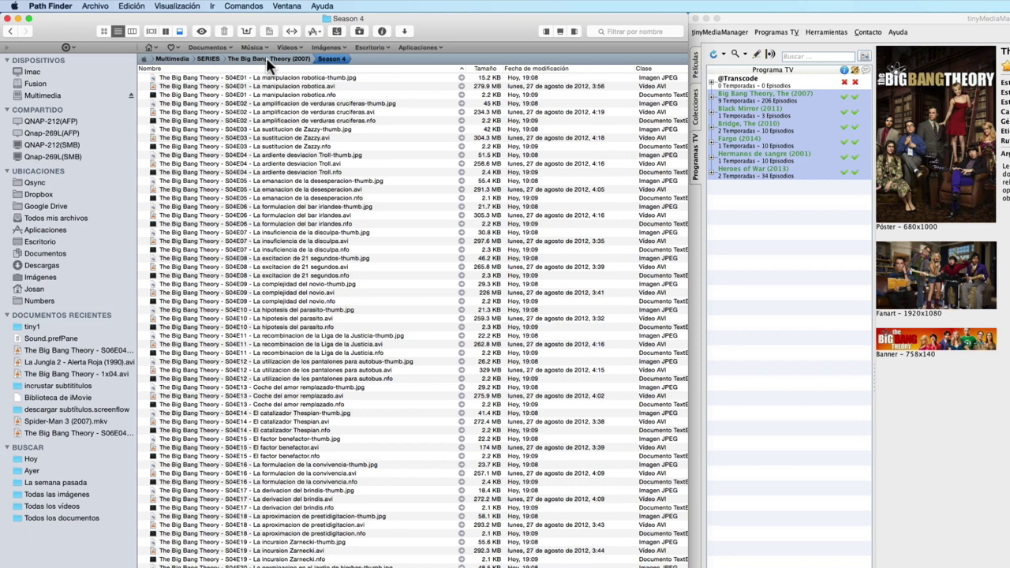
left_click(209, 60)
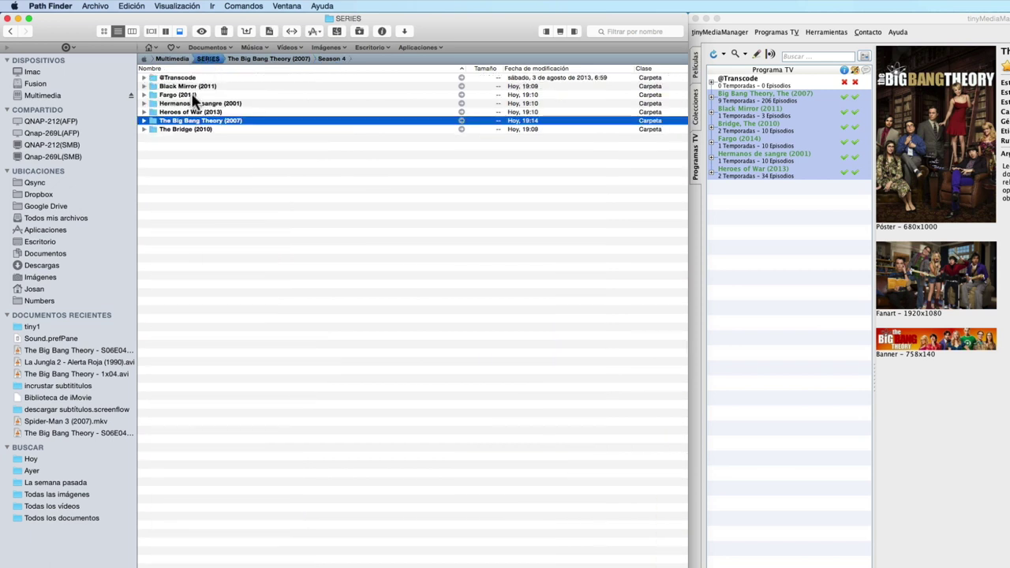
double_click(190, 101)
double_click(179, 78)
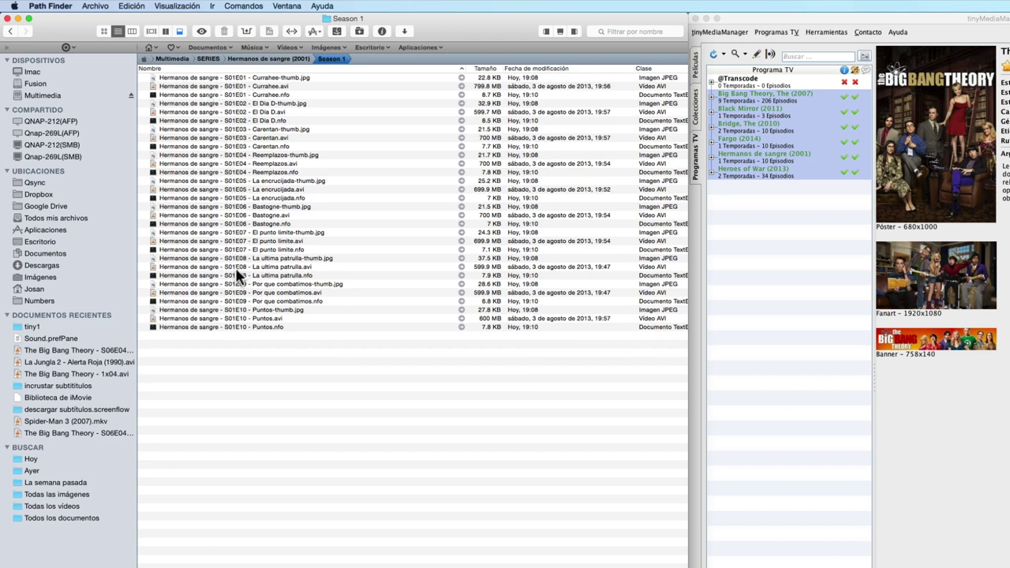
left_click(272, 59)
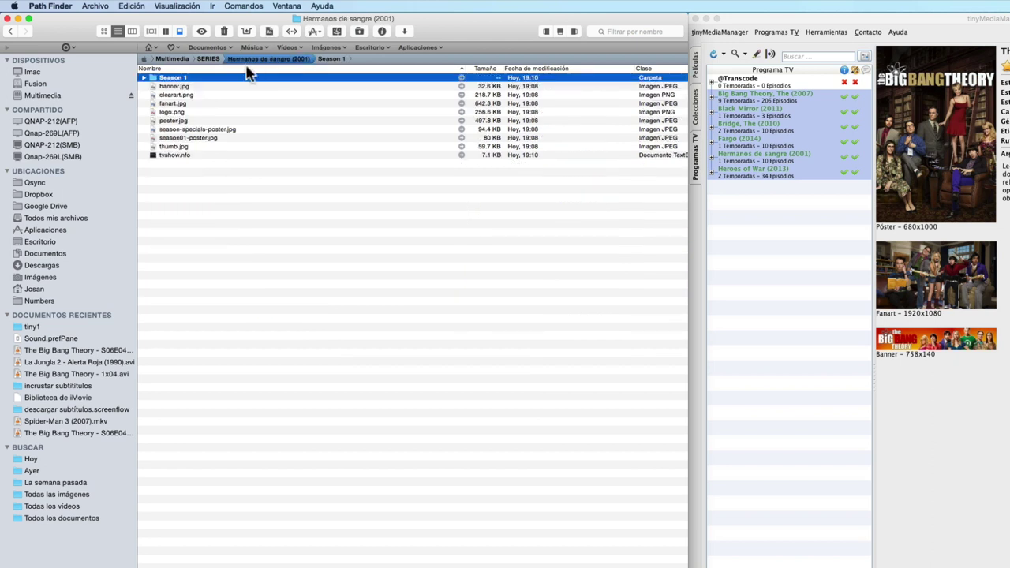
Step: Examine the Fargo (2014) folder with its Season 1 episode files, and the movie folders in PELICULAS
left_click(207, 60)
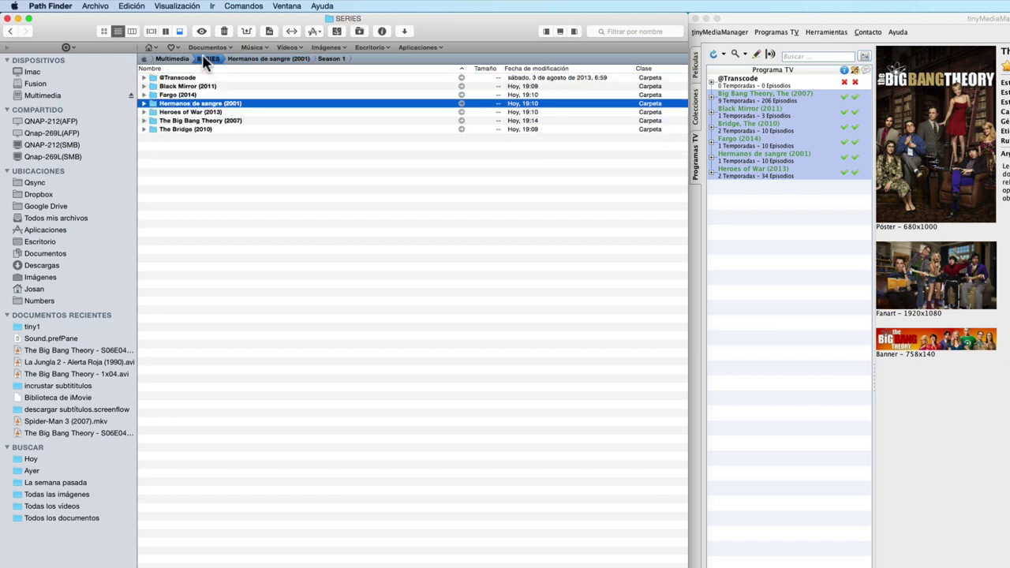
double_click(177, 94)
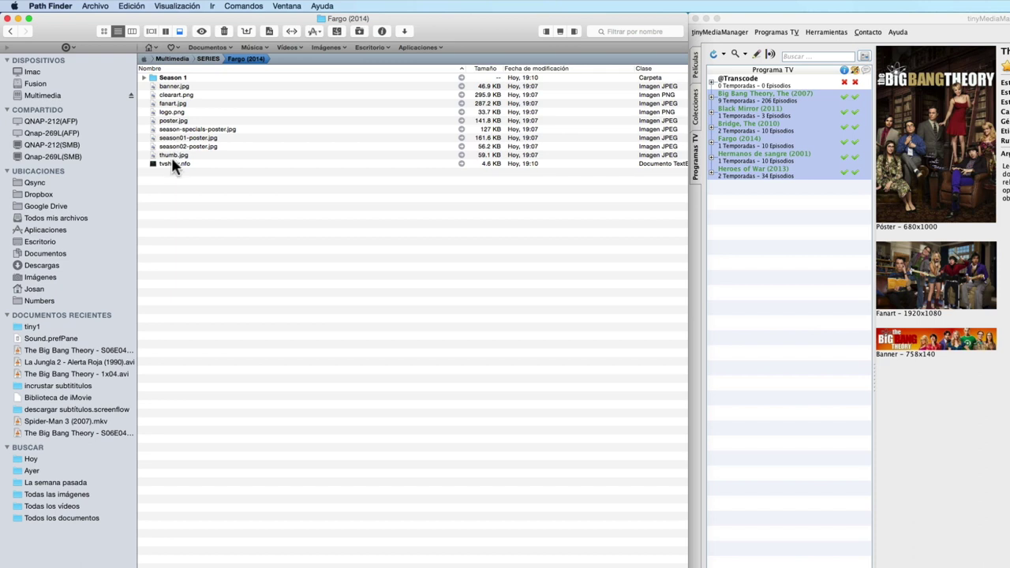
double_click(175, 79)
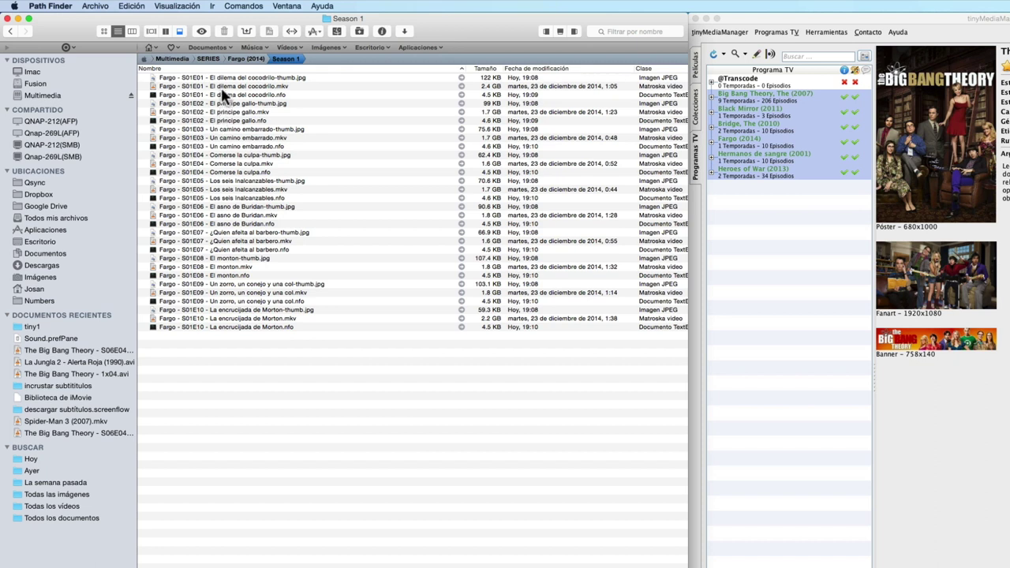
left_click(183, 60)
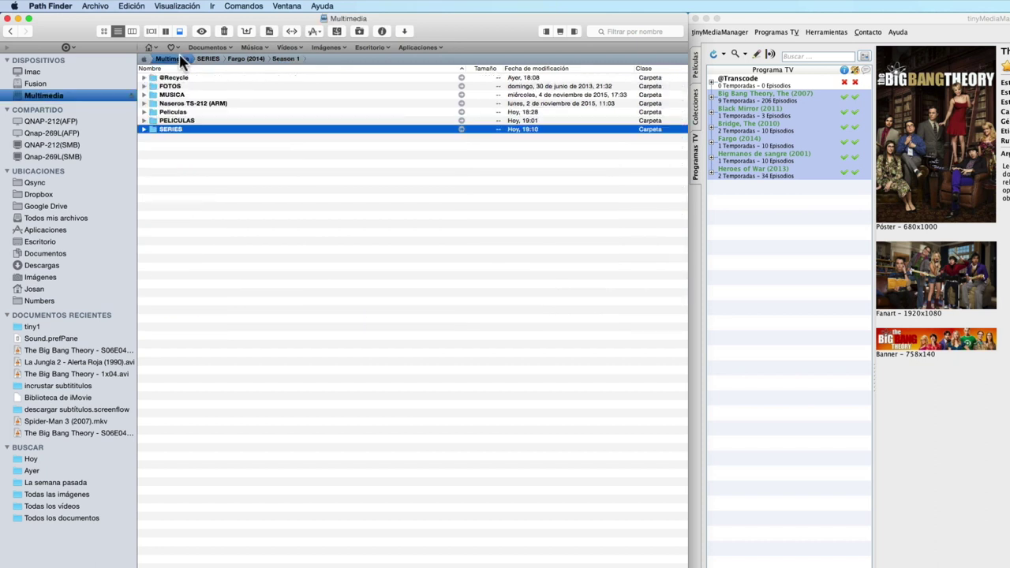
double_click(182, 121)
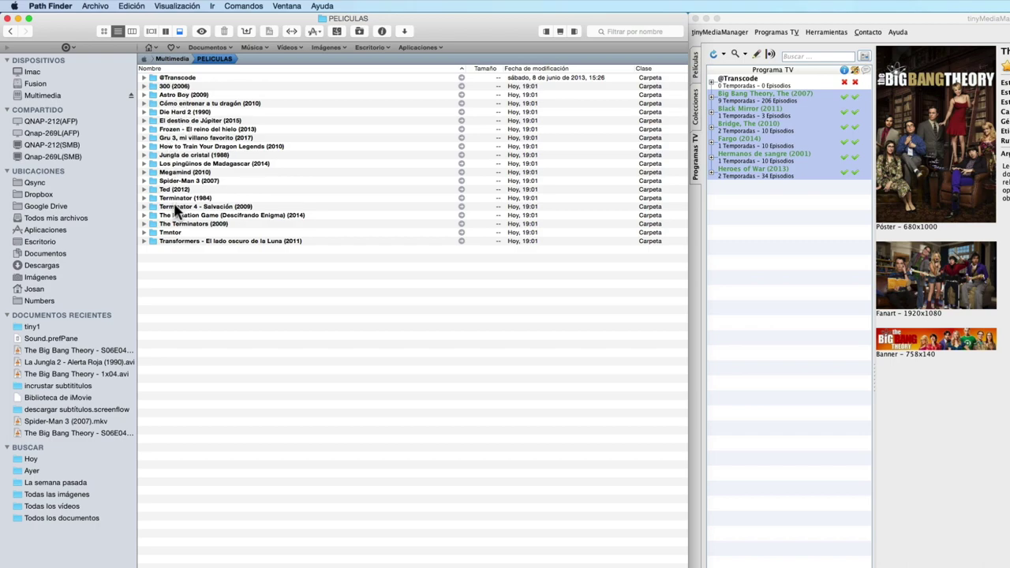
Step: Close the Path Finder window and minimise the tinyMediaManager window
left_click(8, 17)
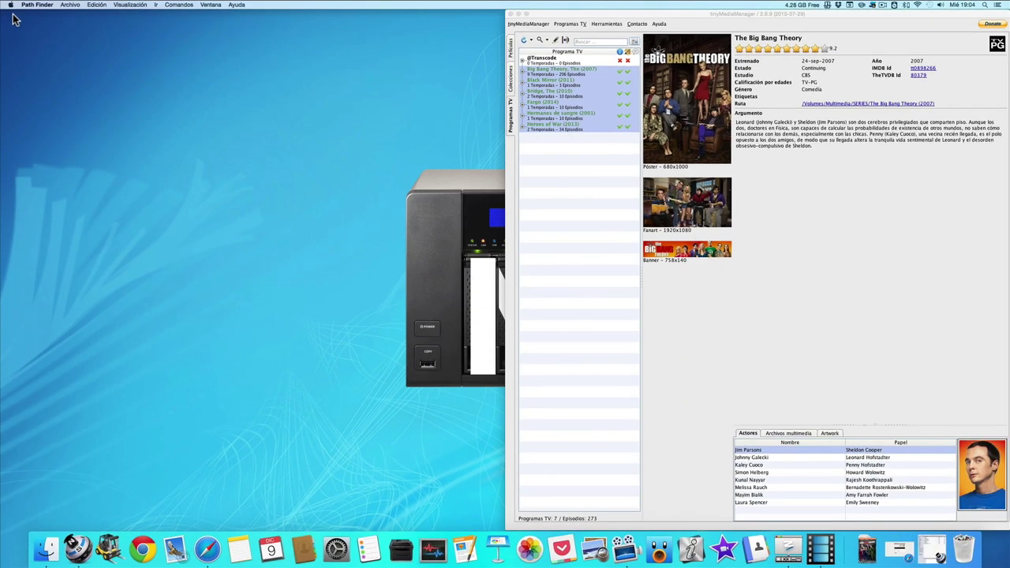
left_click(519, 15)
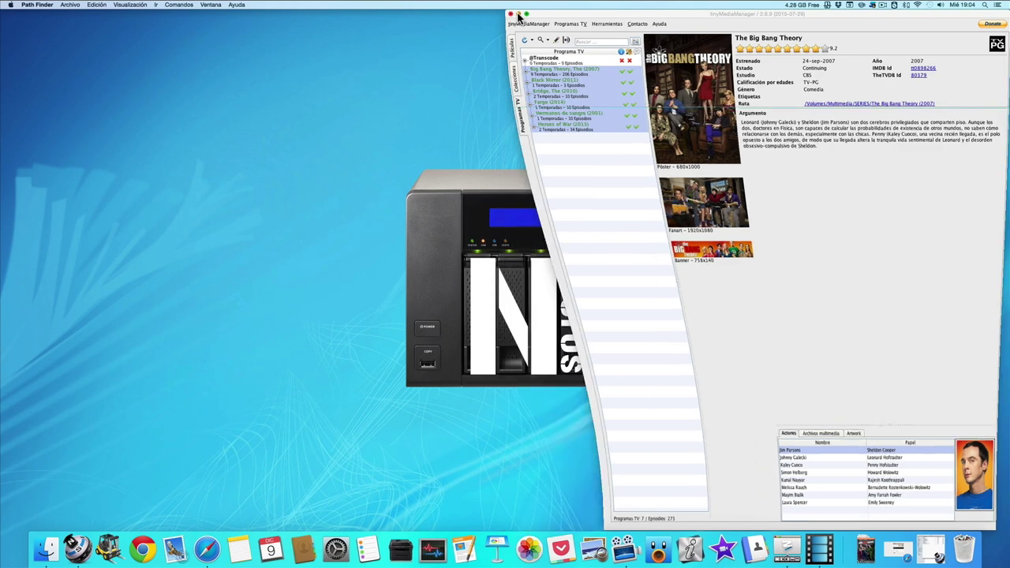